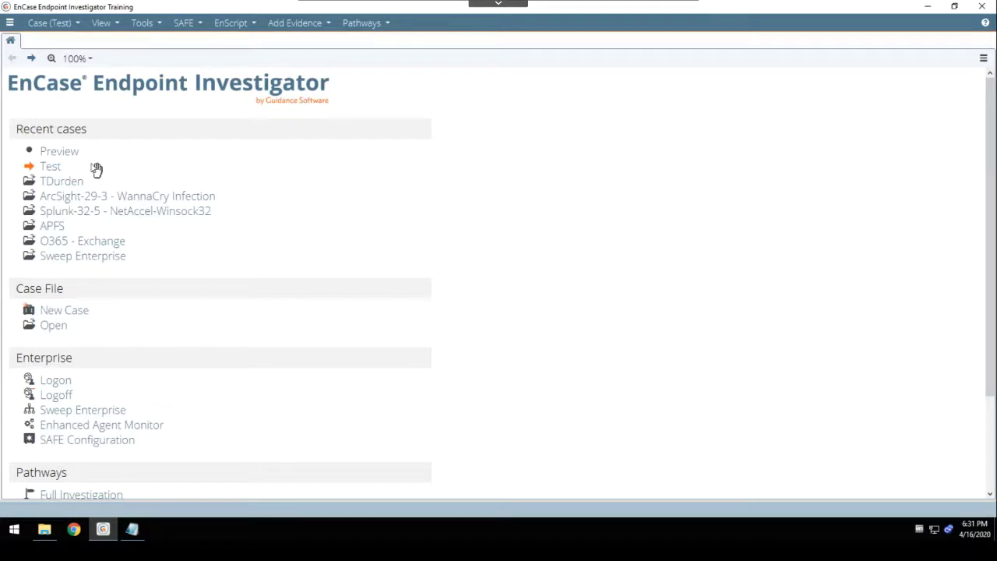
Open the Test case and go to Add Evidence > Add Network Preview.
click(52, 167)
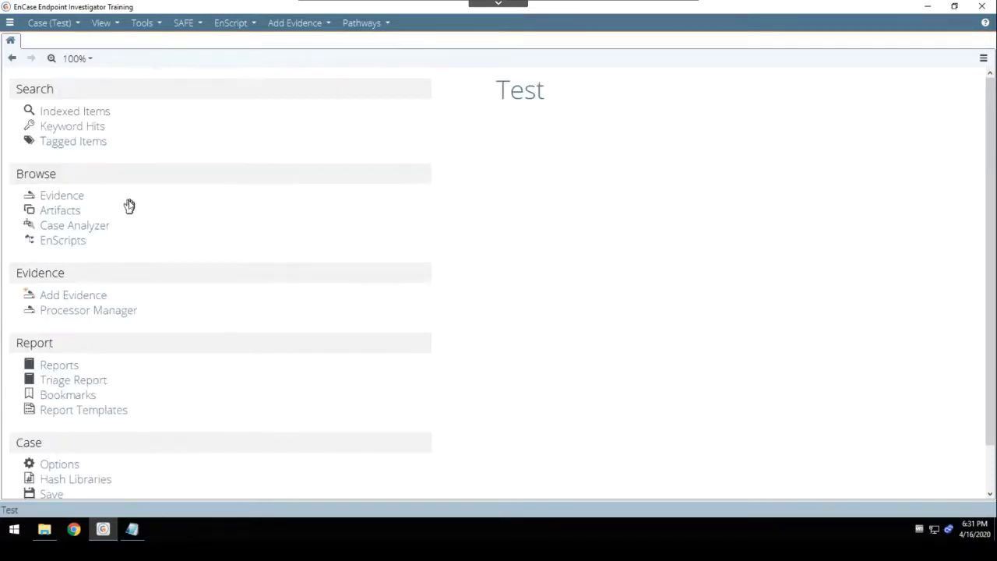
click(88, 303)
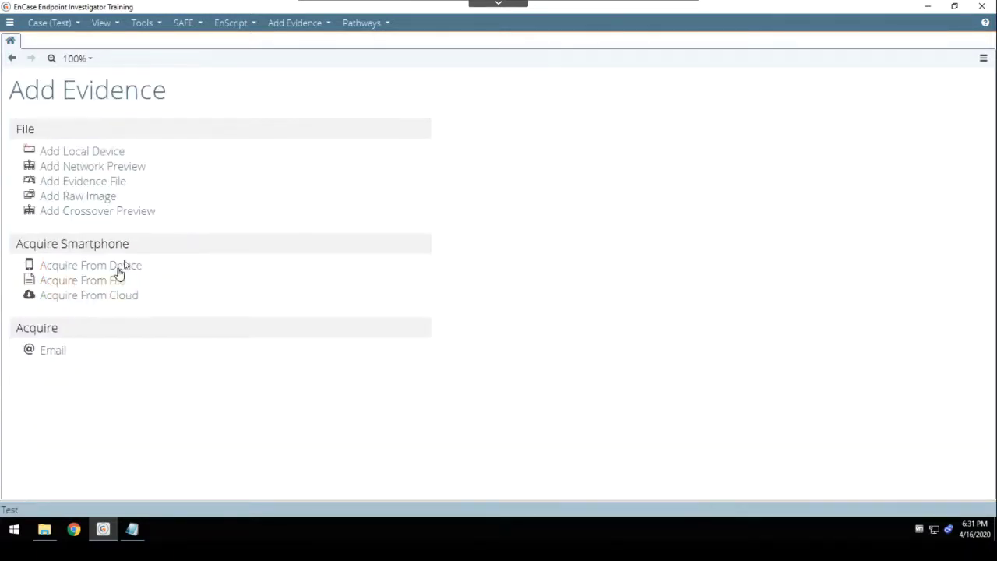
click(121, 167)
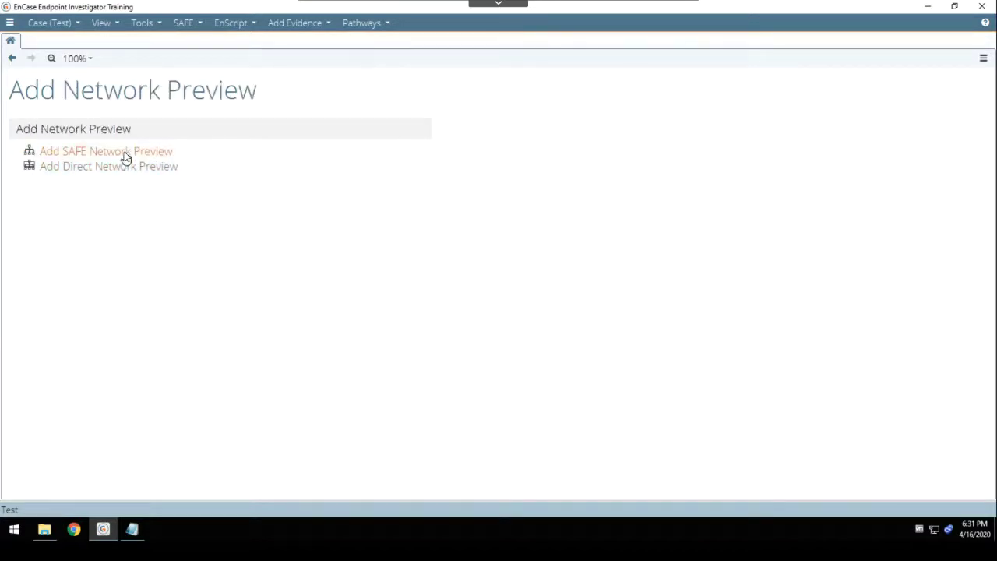
Add the ir518w-win10 machine from the Network Tree as SAFE network preview evidence.
click(124, 158)
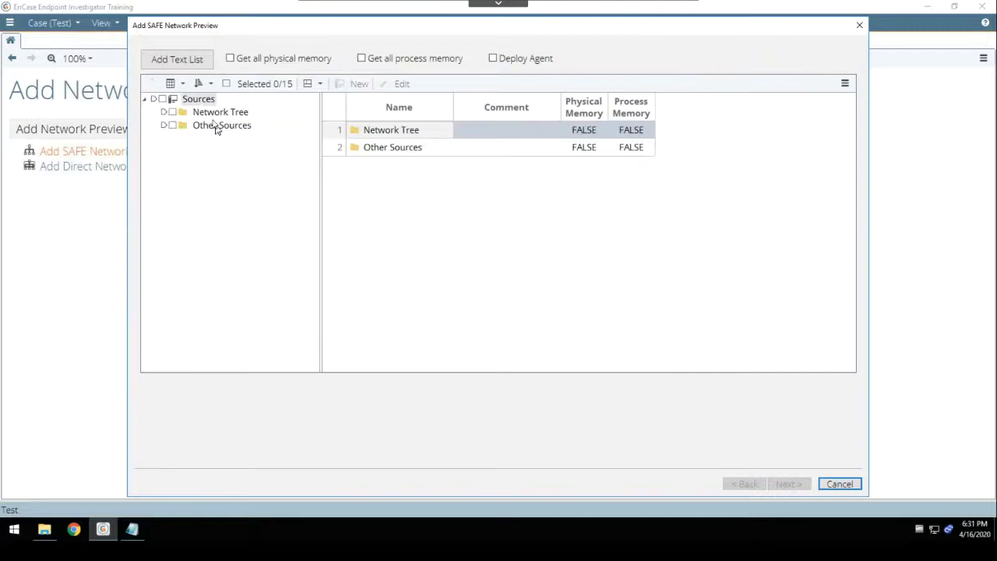
click(212, 115)
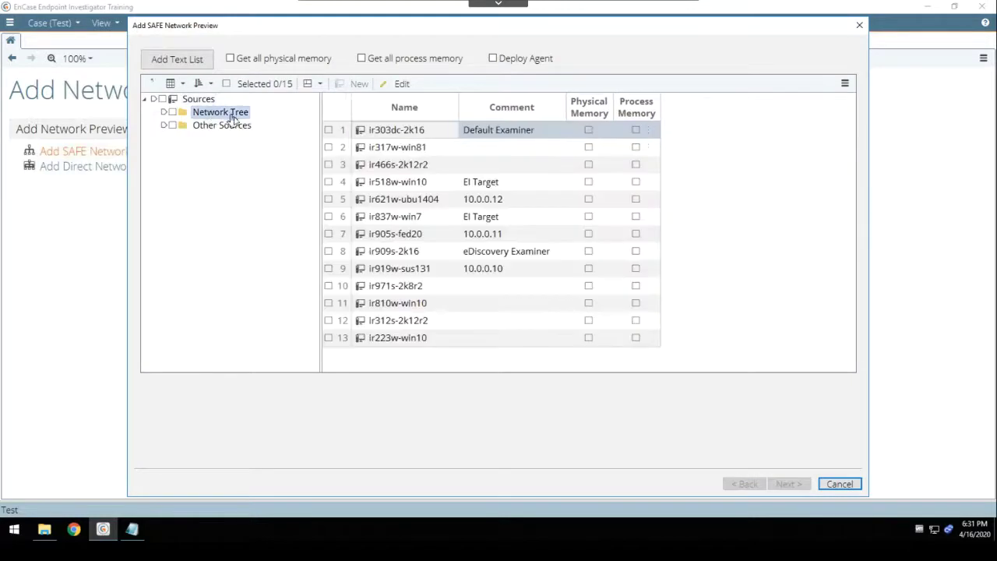
click(328, 182)
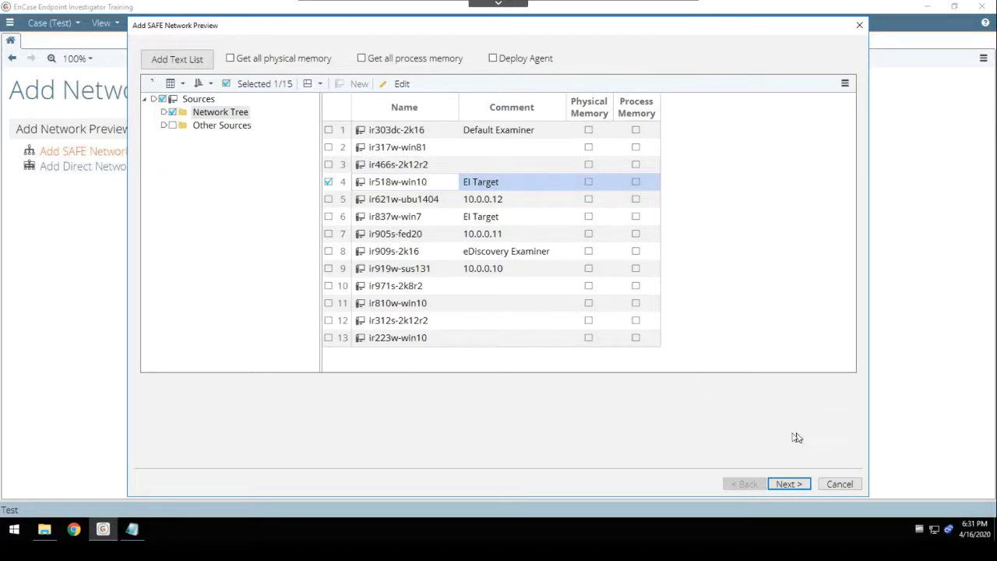
click(790, 484)
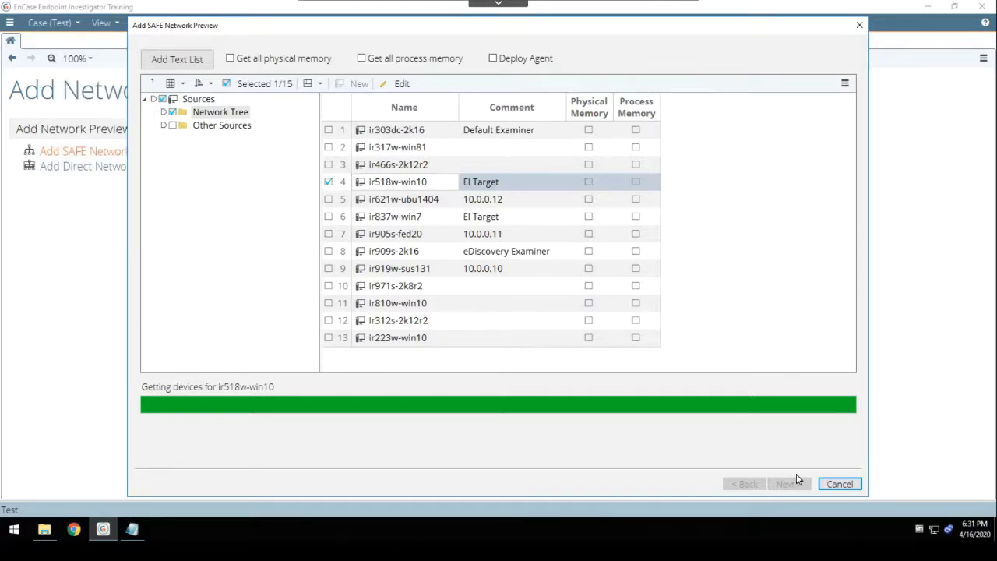
click(793, 482)
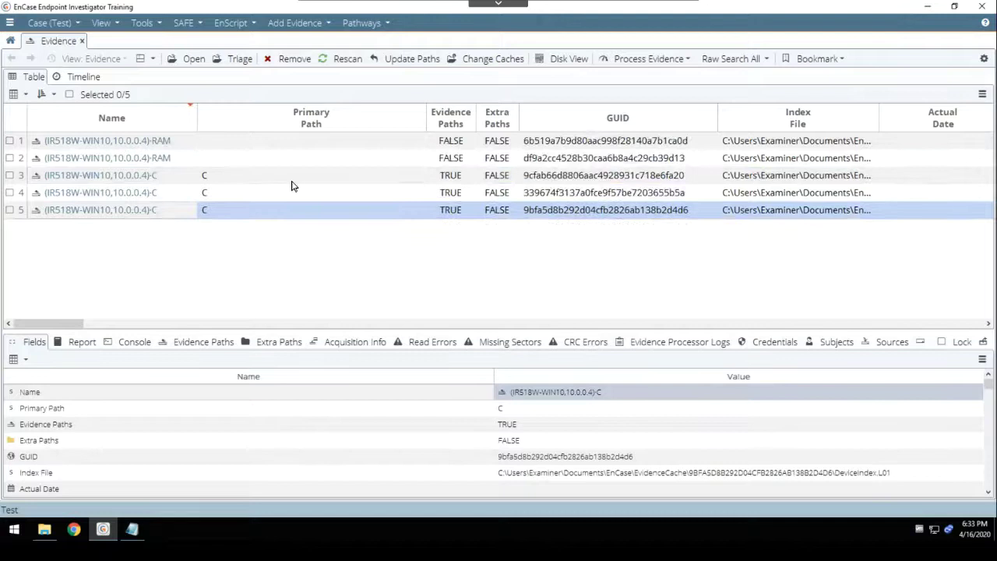
Start Acquire Data Remotely on the IR518W-WIN10 machine and reach its acquisition criteria.
click(667, 64)
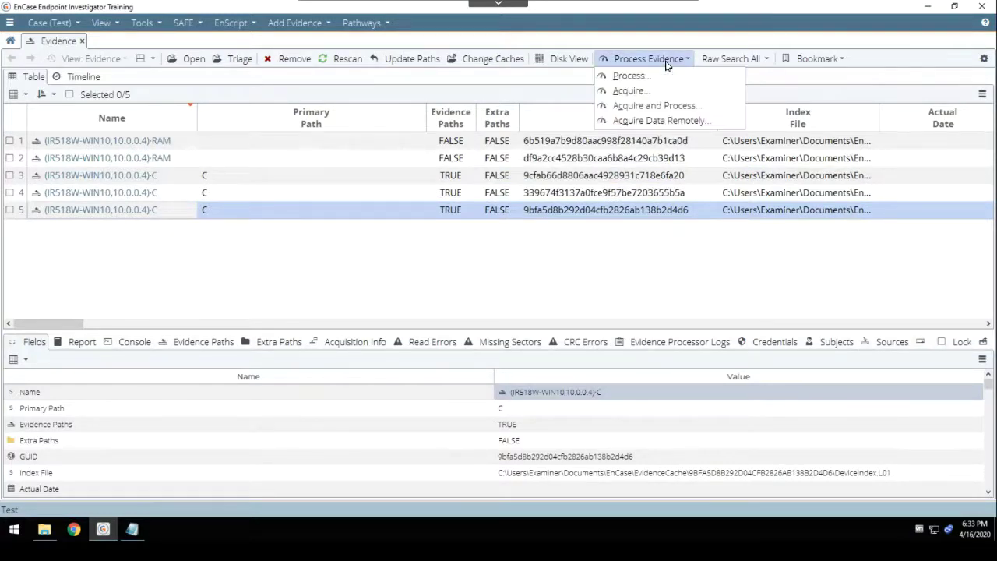
click(660, 122)
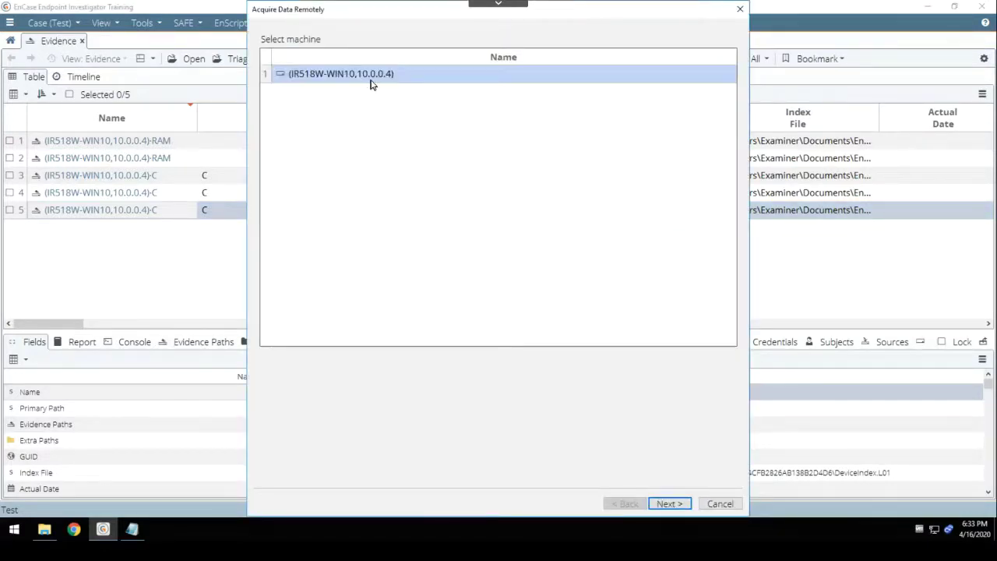
click(666, 505)
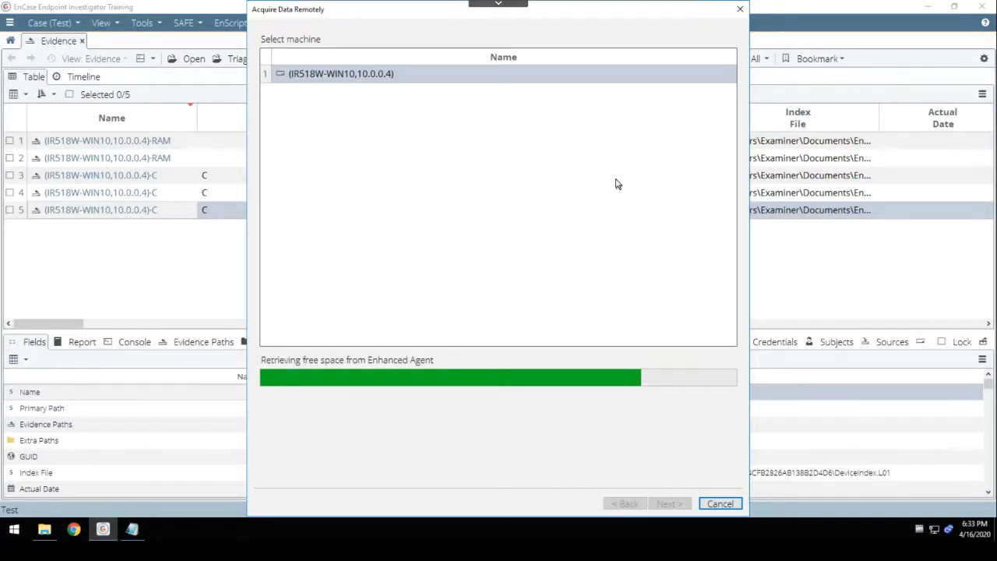
click(451, 117)
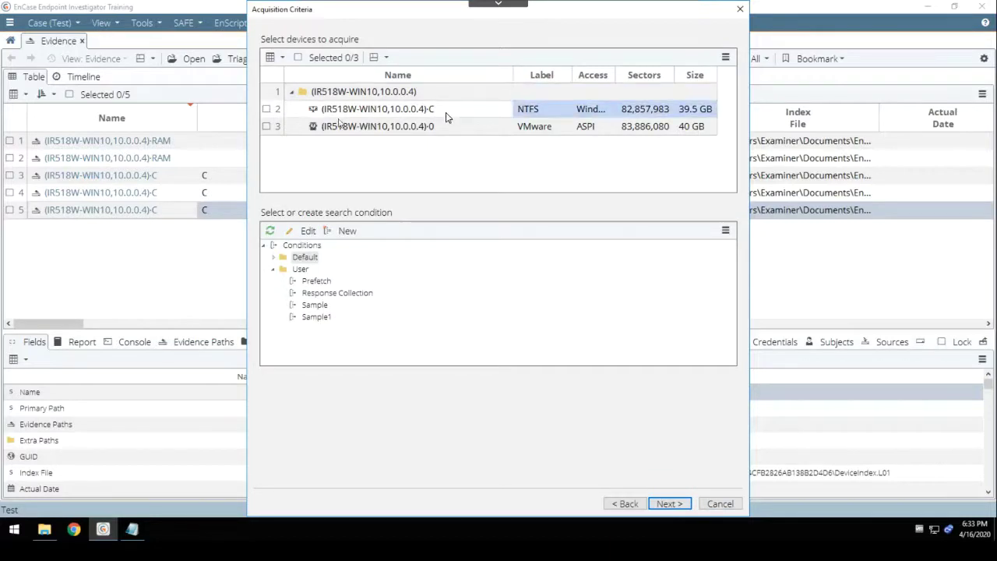
Mark the C (NTFS) volume for acquisition and pick the User folder for a new condition.
click(265, 110)
click(316, 282)
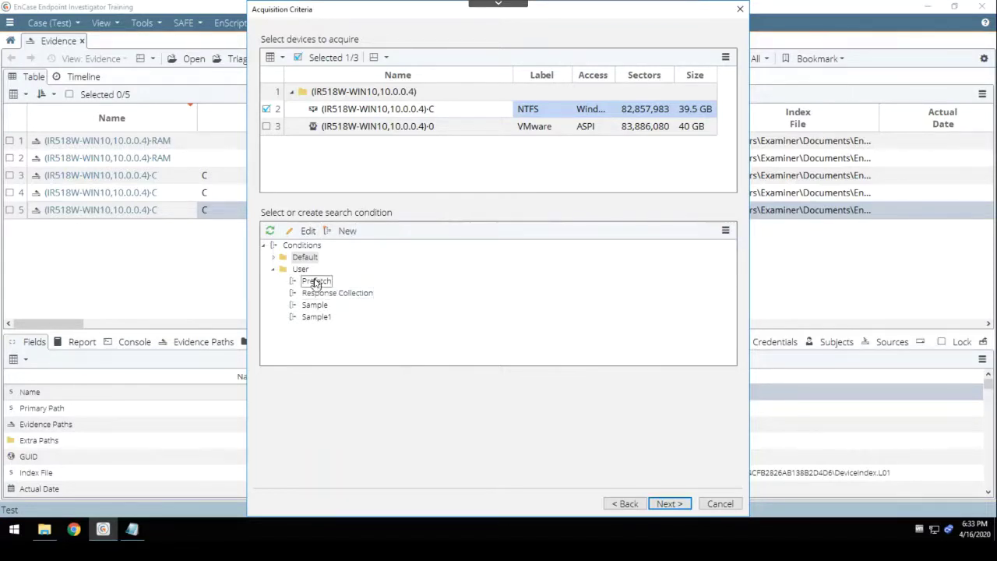
click(304, 258)
click(274, 257)
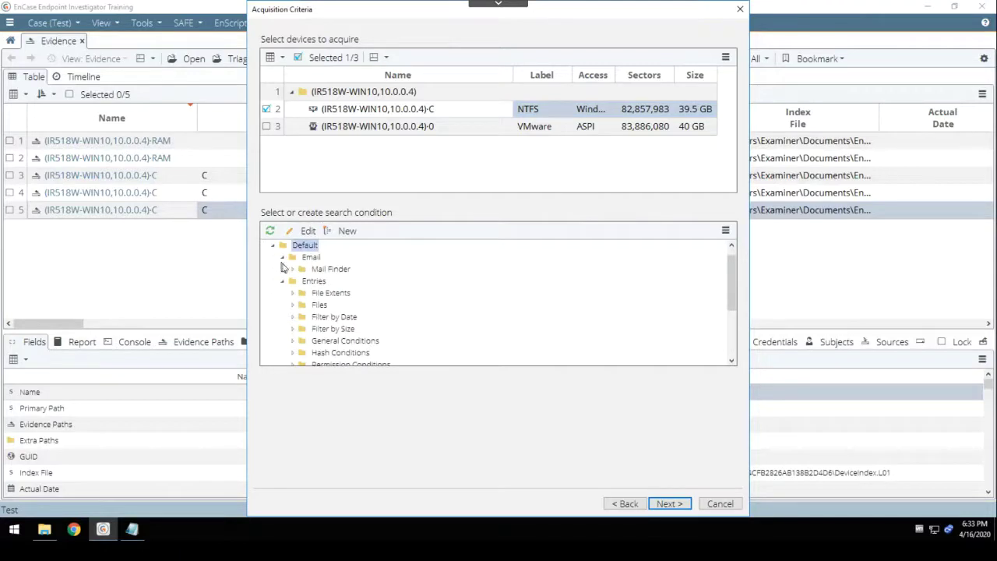
click(304, 282)
click(273, 246)
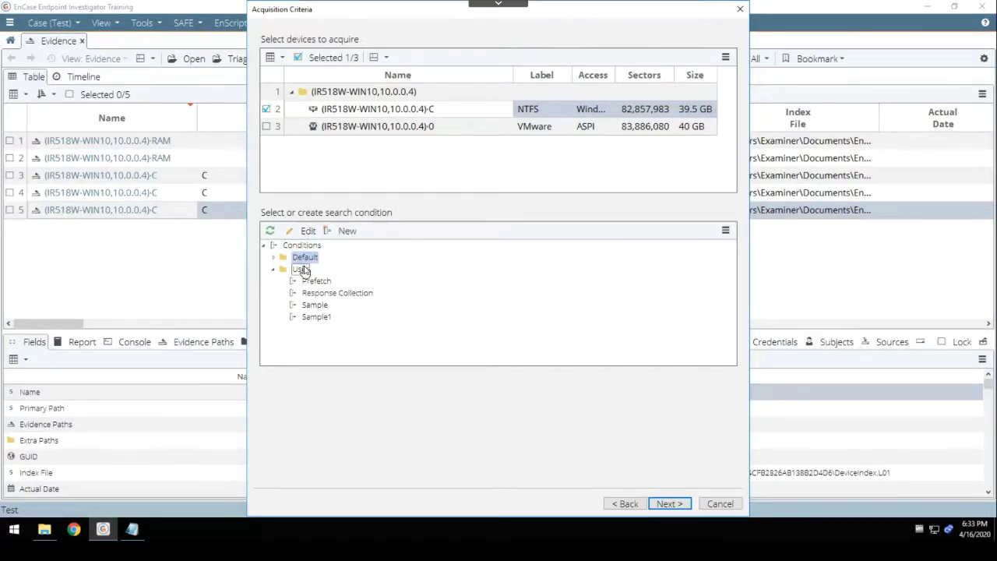
click(302, 270)
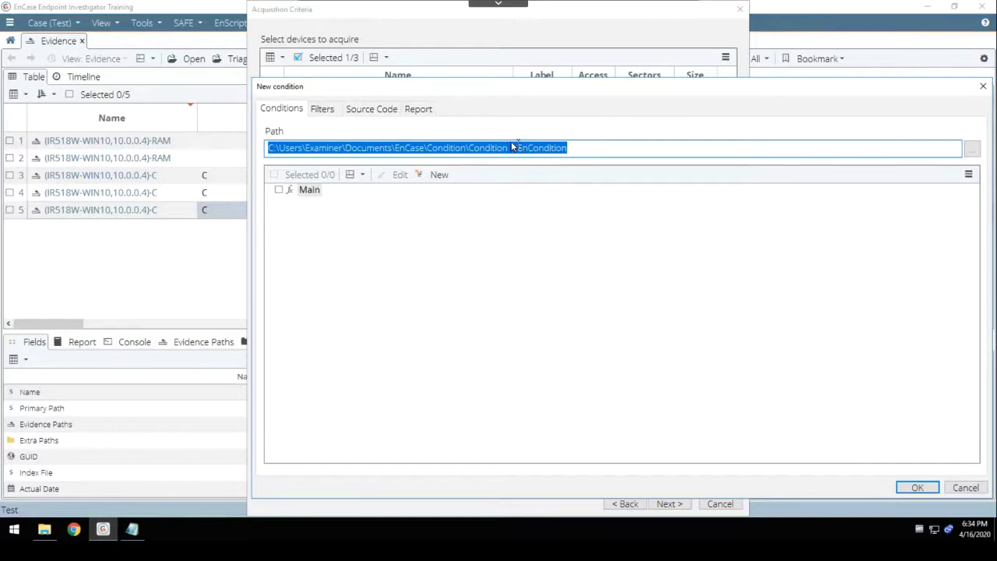
Rename the condition to Sample2.EnCondition and add a new term under Main.
drag(516, 148, 472, 147)
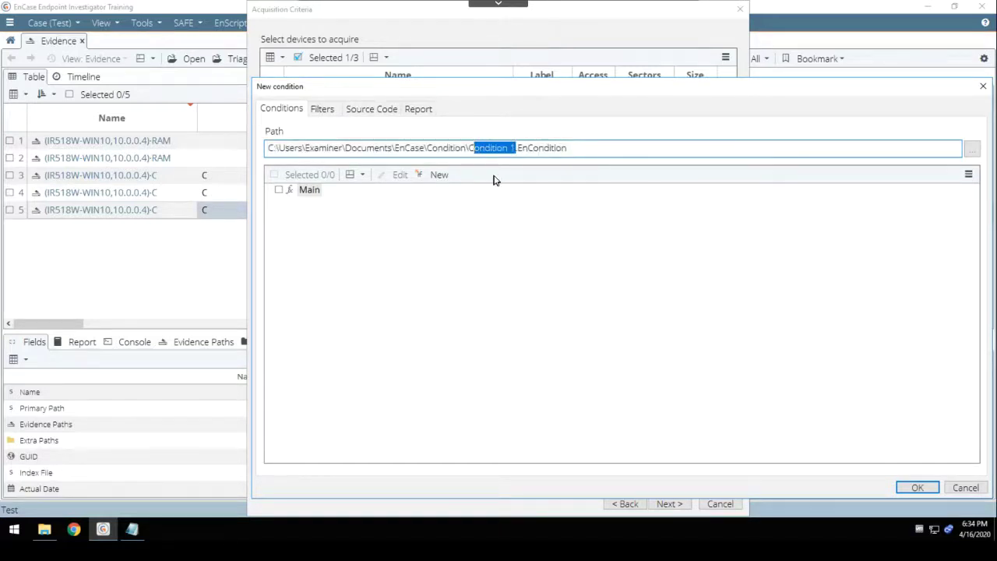
key(BackSpace)
key(BackSpace)
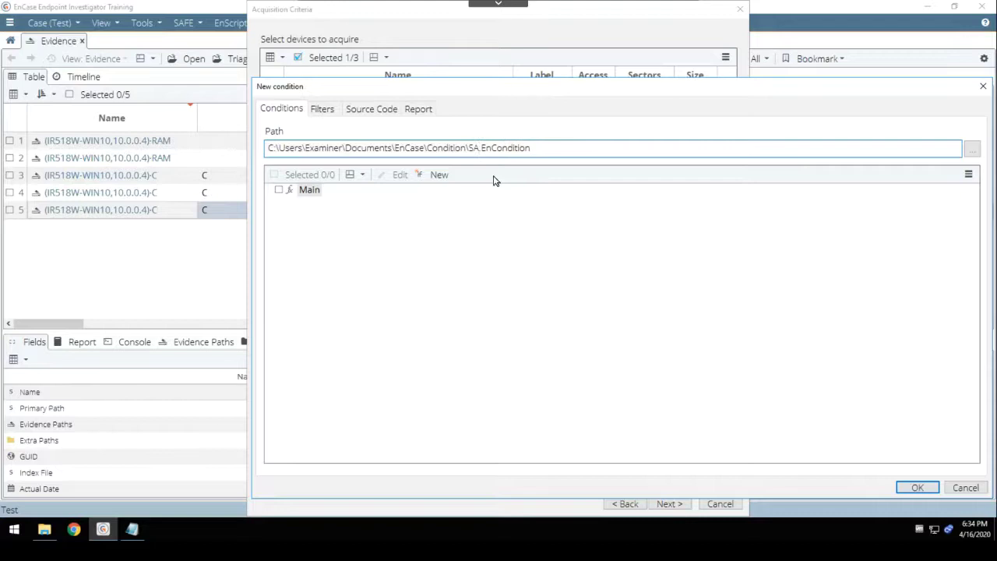
text(Sample2)
right_click(312, 195)
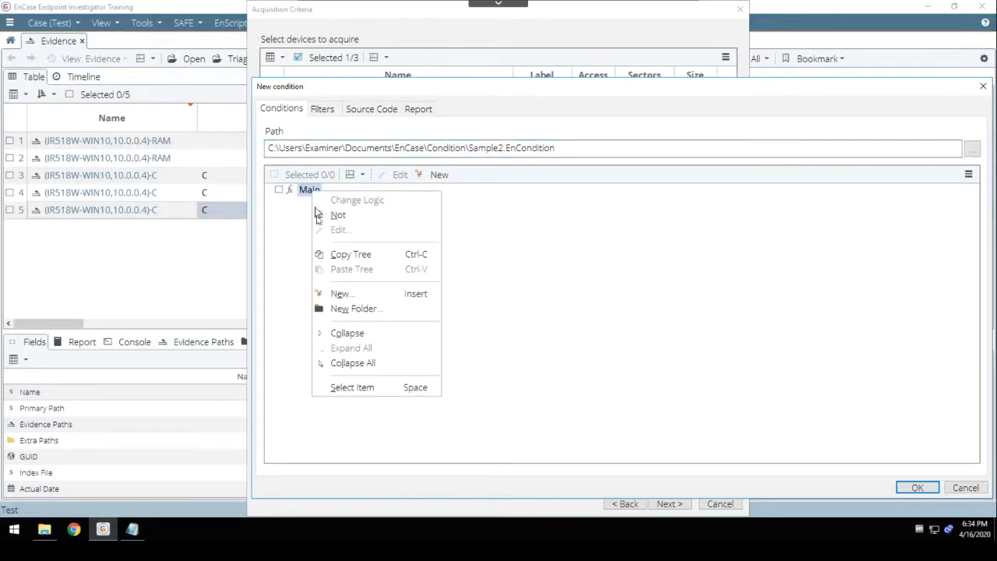
click(341, 293)
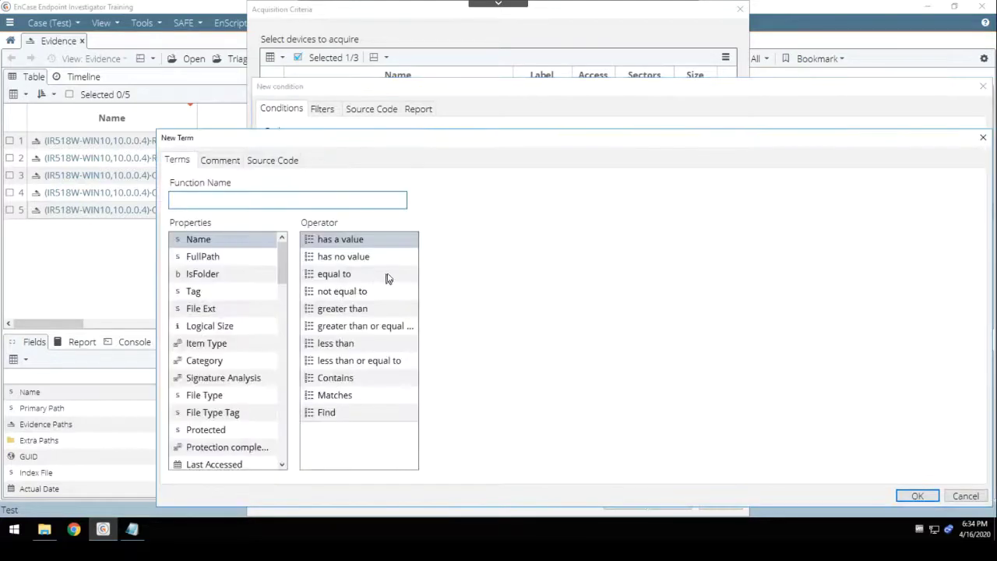
Add a Main term where File Ext Matches 'docx'.
click(239, 310)
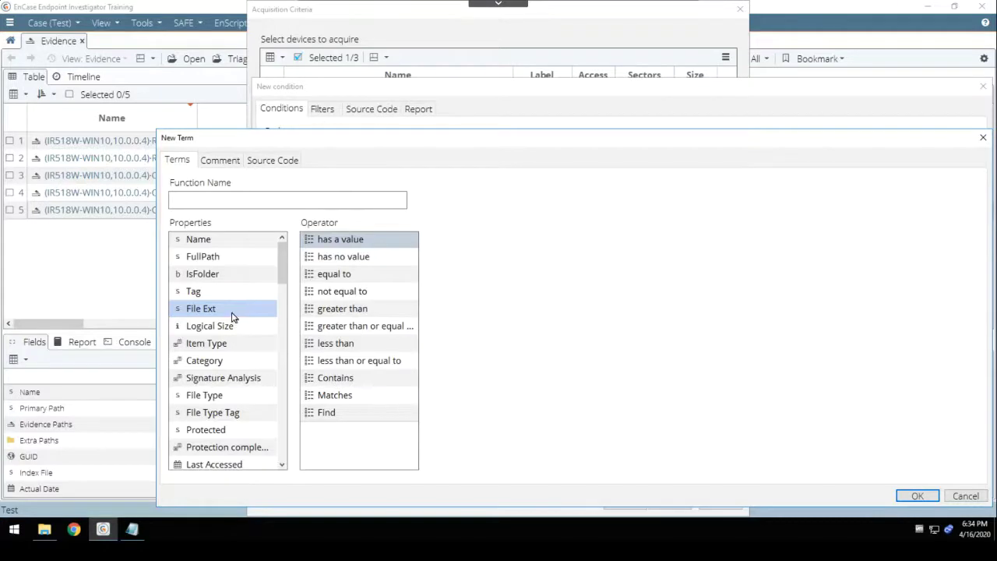
click(355, 399)
click(465, 297)
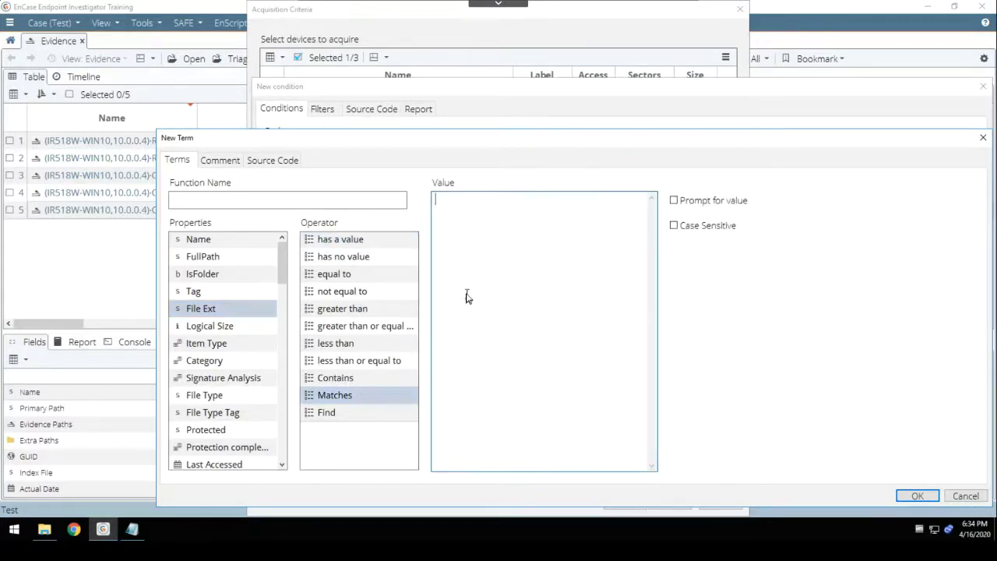
text(docx)
click(918, 496)
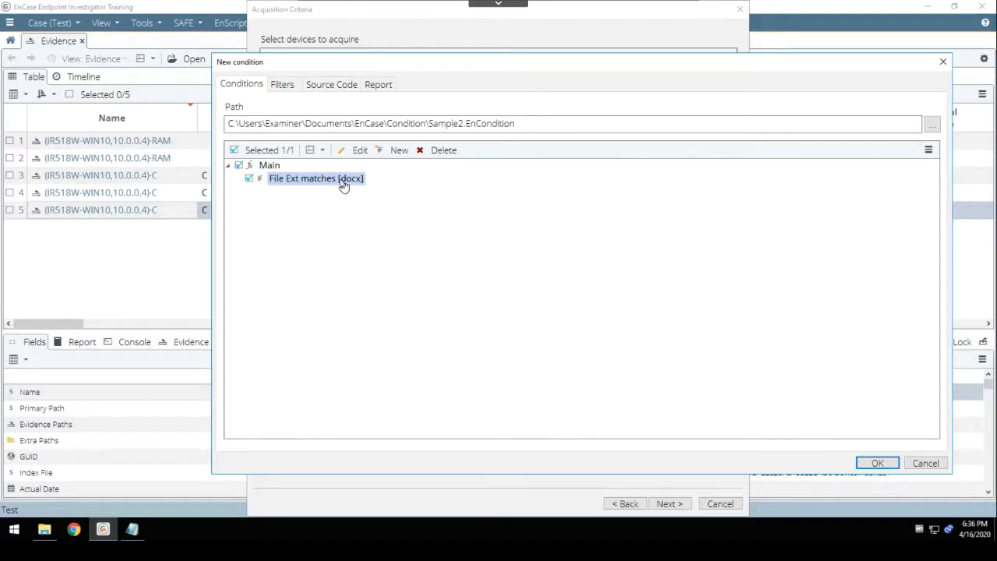
Create a new folder under Main named Date_Range.
right_click(271, 171)
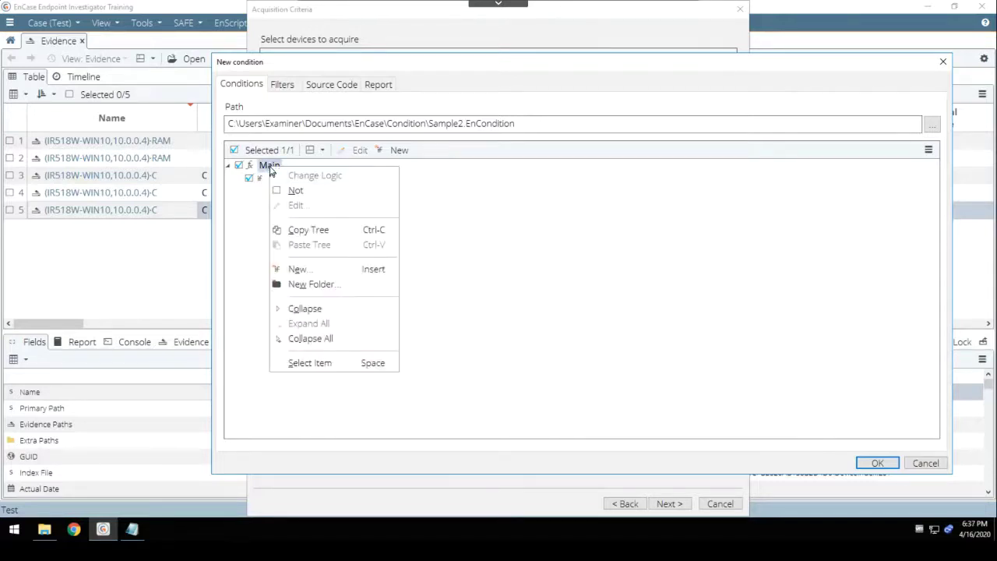
click(325, 286)
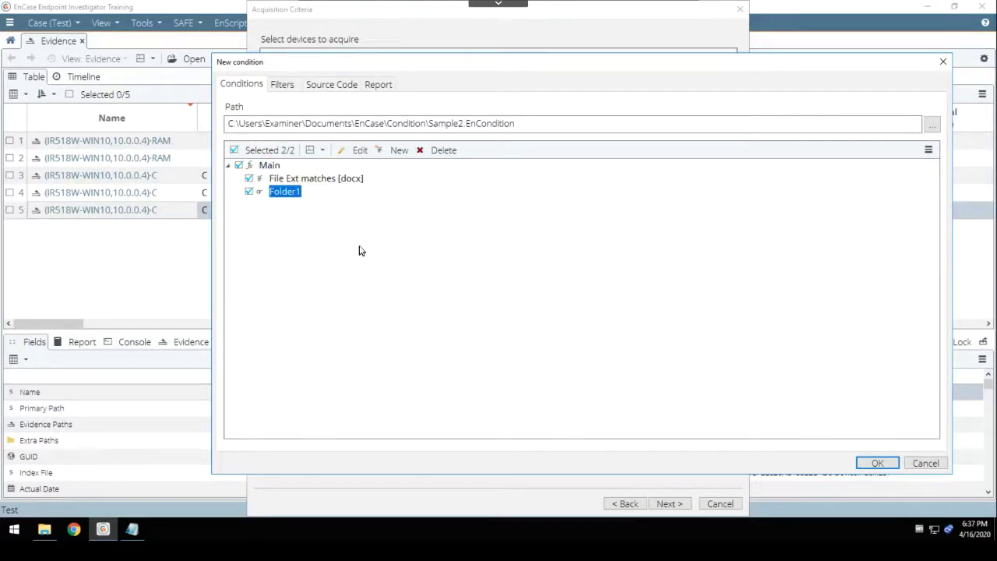
text(Date_Range)
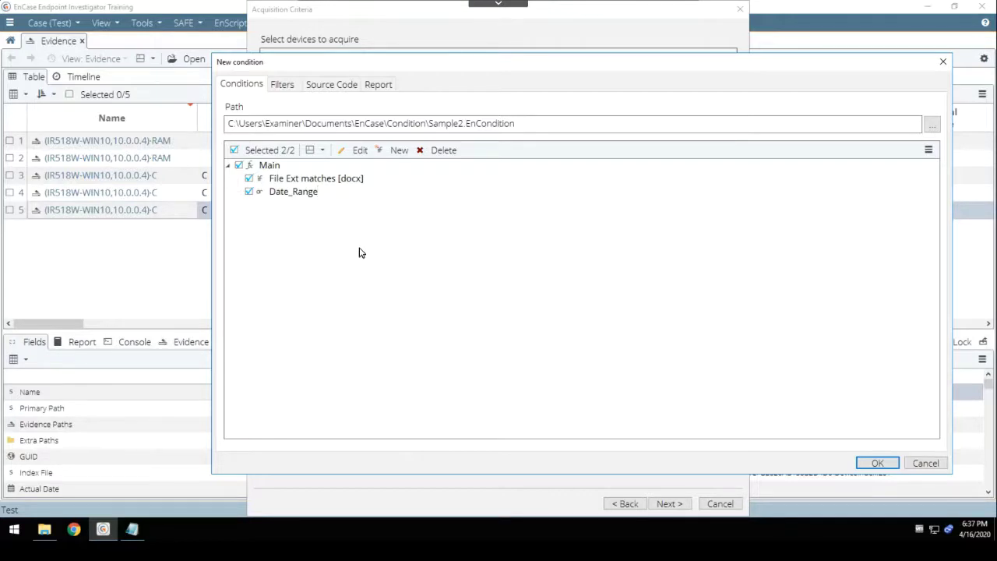
key(Return)
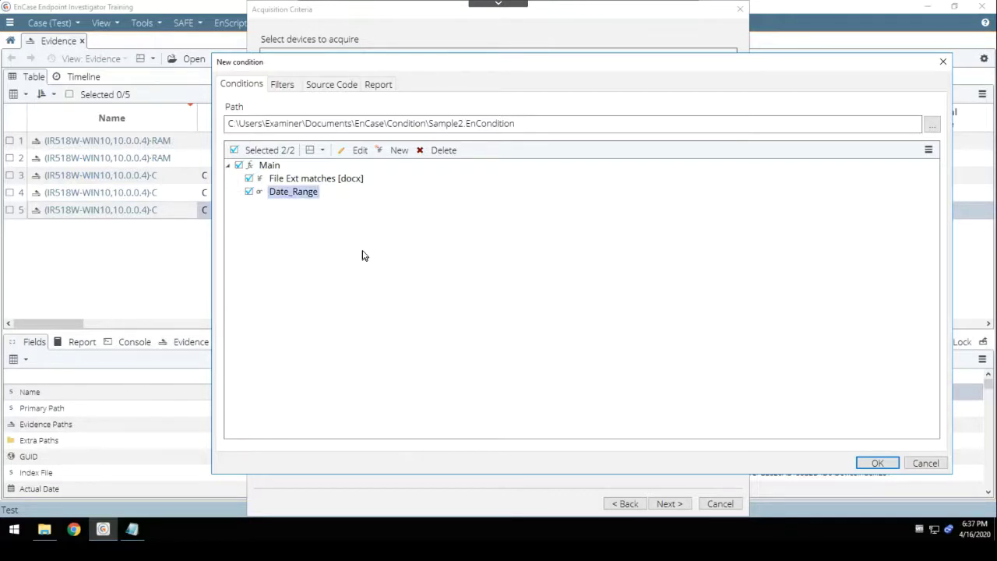
Add a Date_Range term: File Created in range 2019-01...2019-04.
right_click(281, 198)
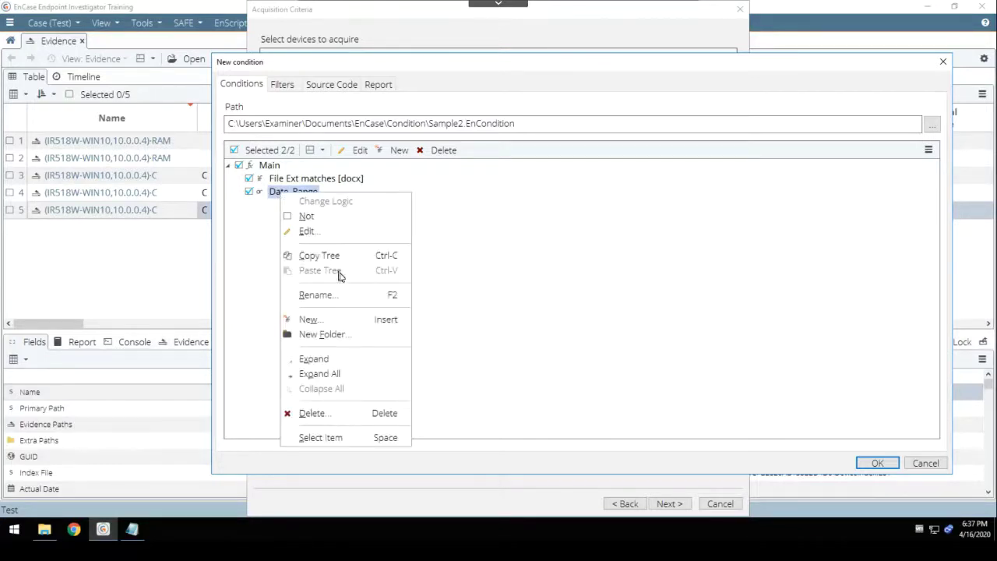
click(339, 328)
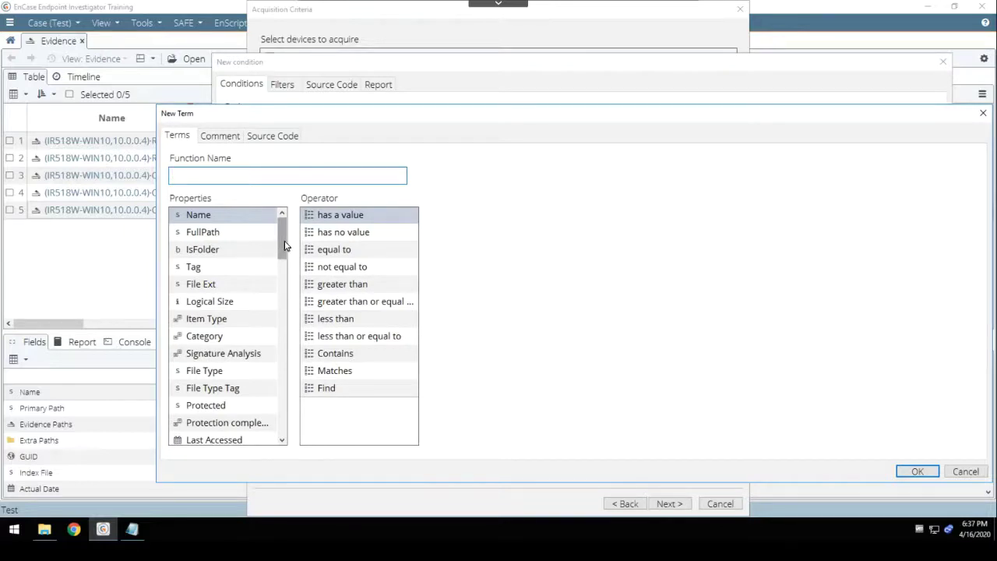
mouse_move(285, 245)
mouse_down()
mouse_move(279, 287)
mouse_move(273, 280)
mouse_up()
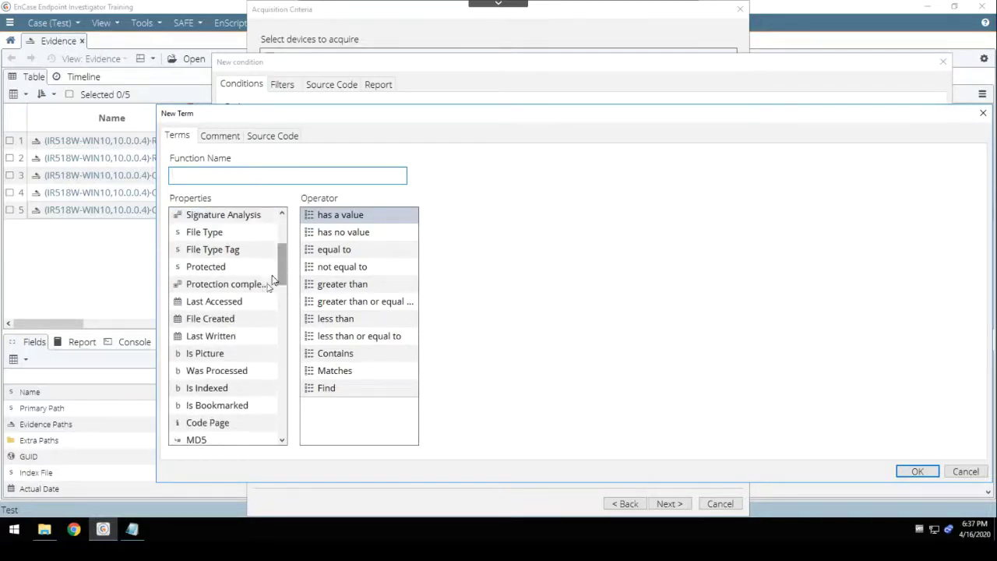
click(246, 319)
click(326, 252)
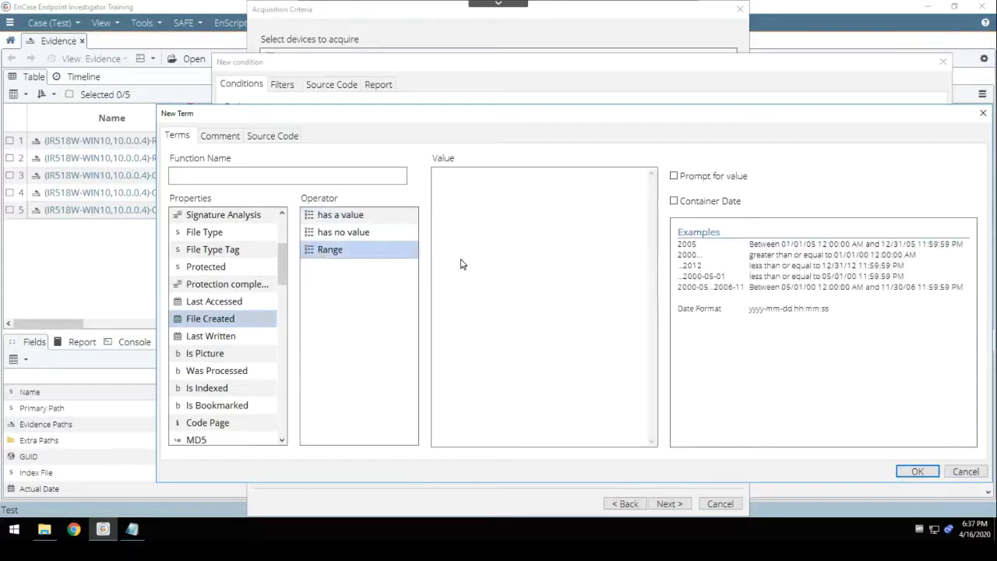
click(481, 248)
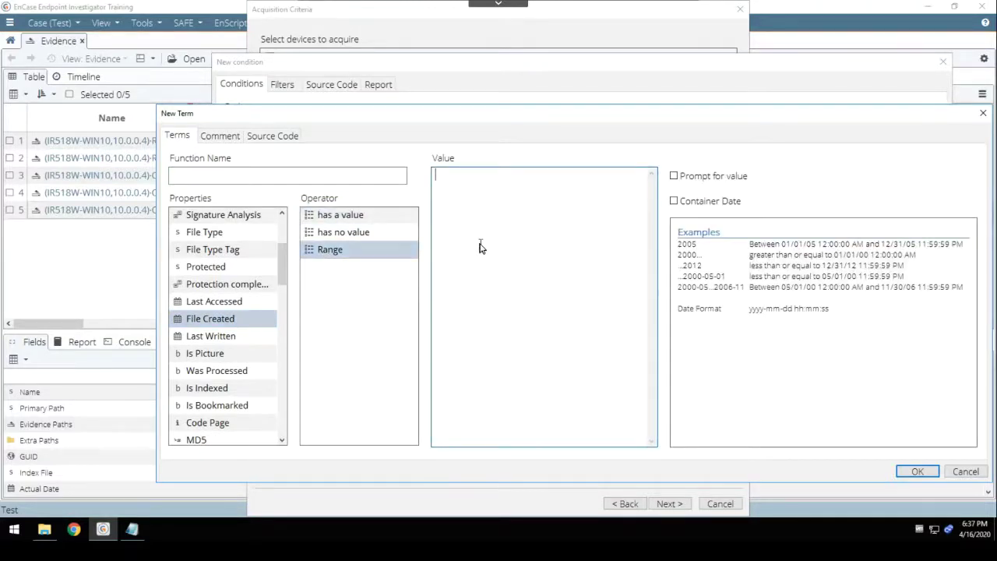
text(2019-01...2019-04)
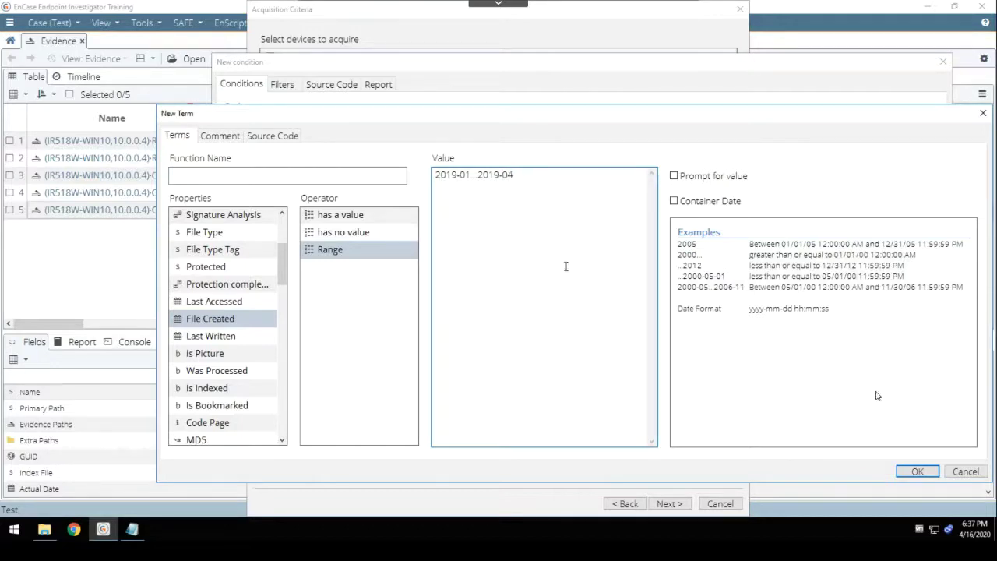
click(917, 471)
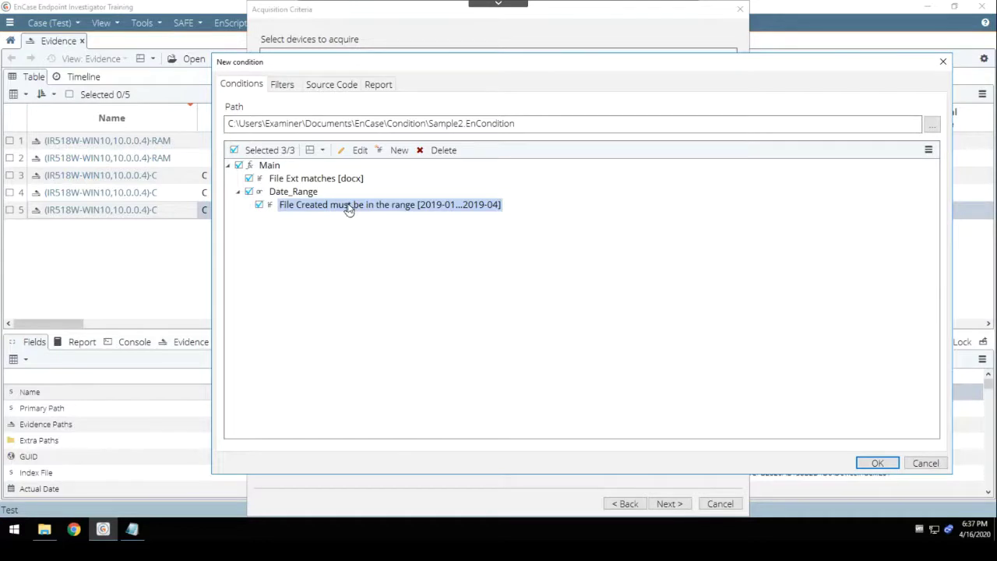
Add a second Date_Range term: File Created in range 2020-01...2020-04.
click(308, 196)
right_click(307, 195)
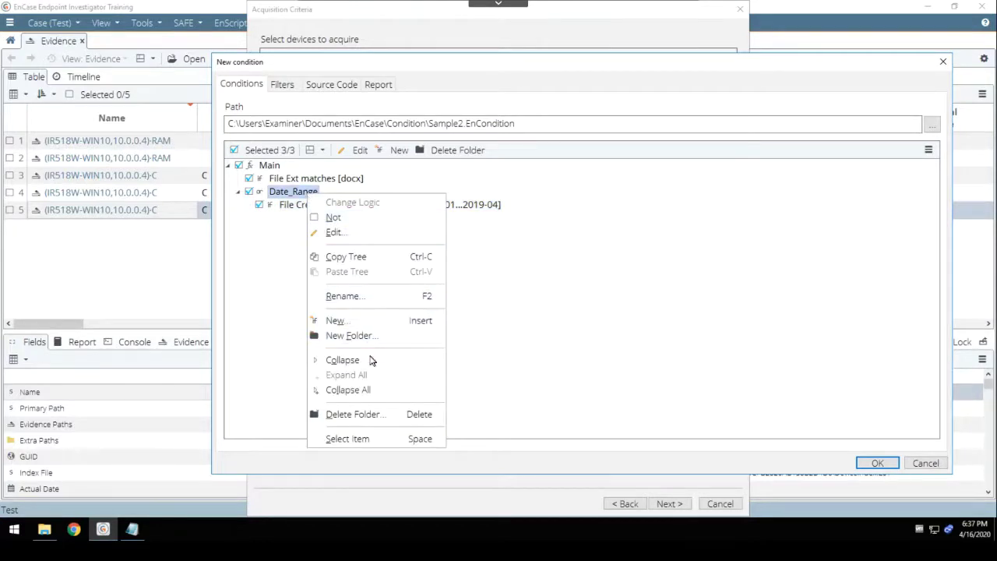
click(380, 323)
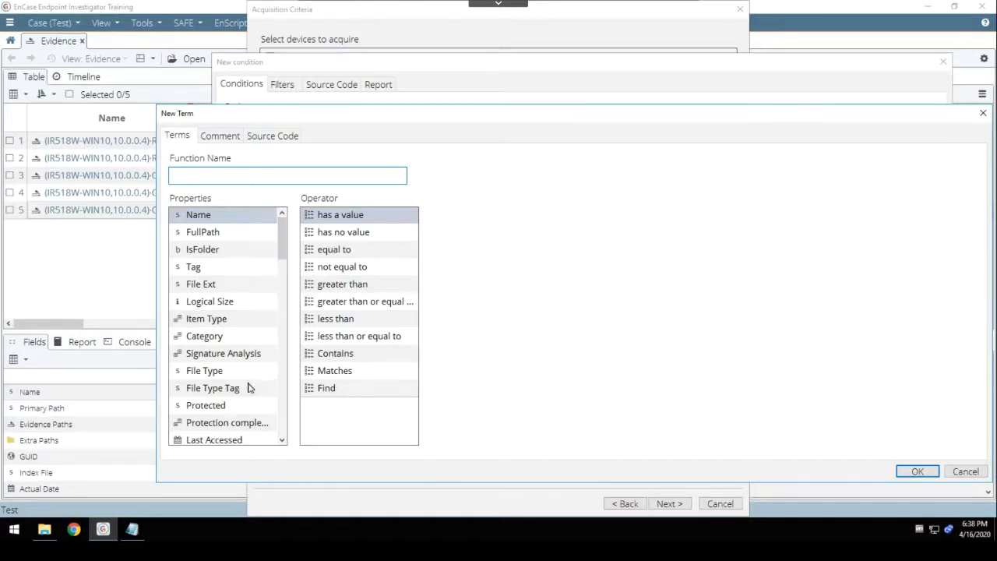
scroll(251, 366, down, 5)
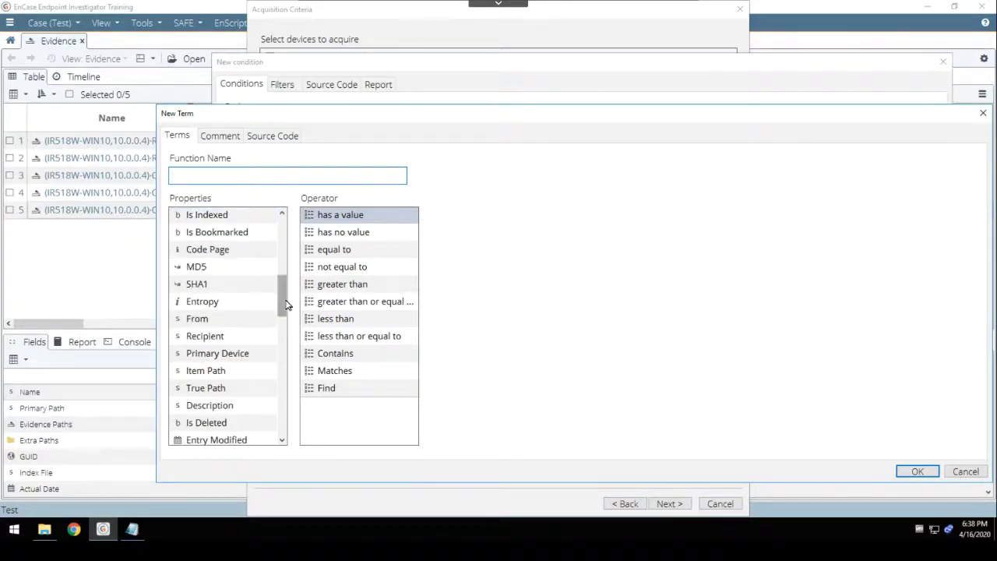
scroll(284, 290, up, 5)
click(254, 288)
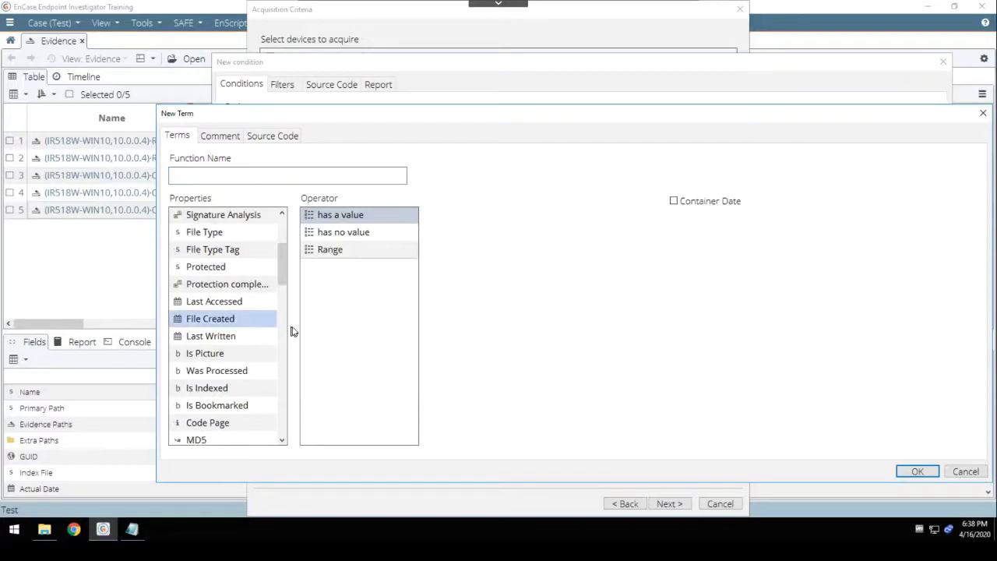
click(341, 253)
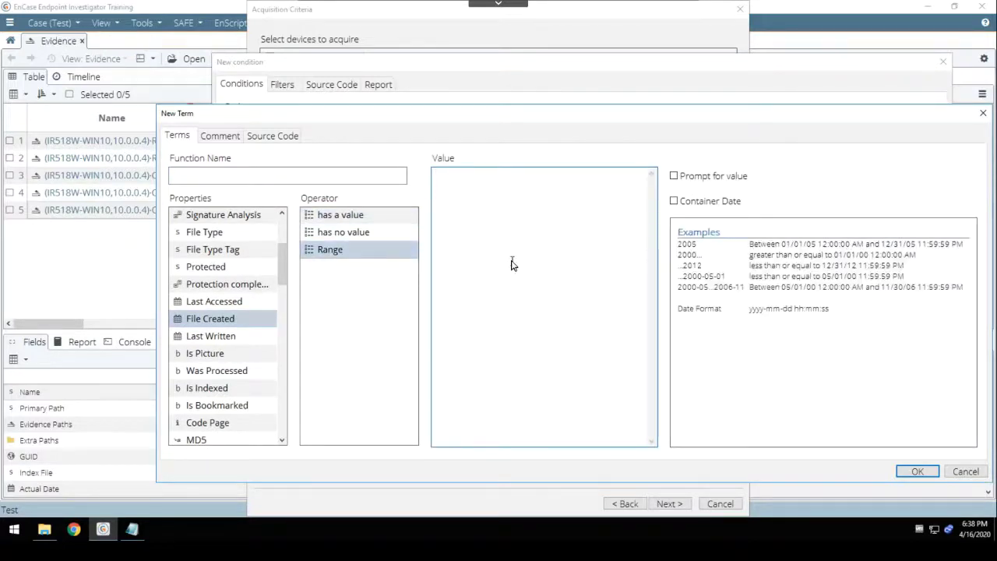
text(2020-01...2020-04)
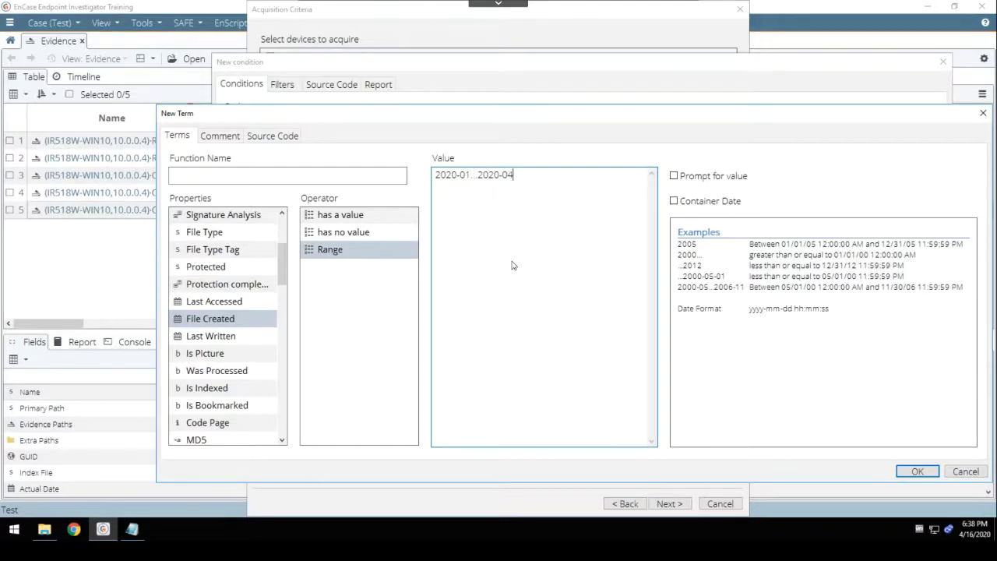
click(918, 472)
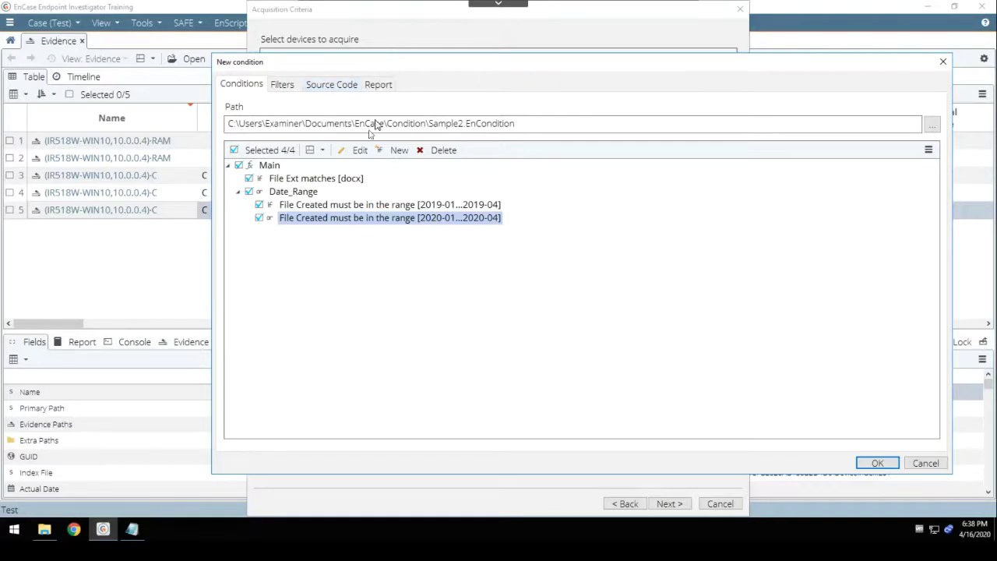
Change Main's logic so Date_Range is AND-ed with the docx term instead of OR.
click(272, 169)
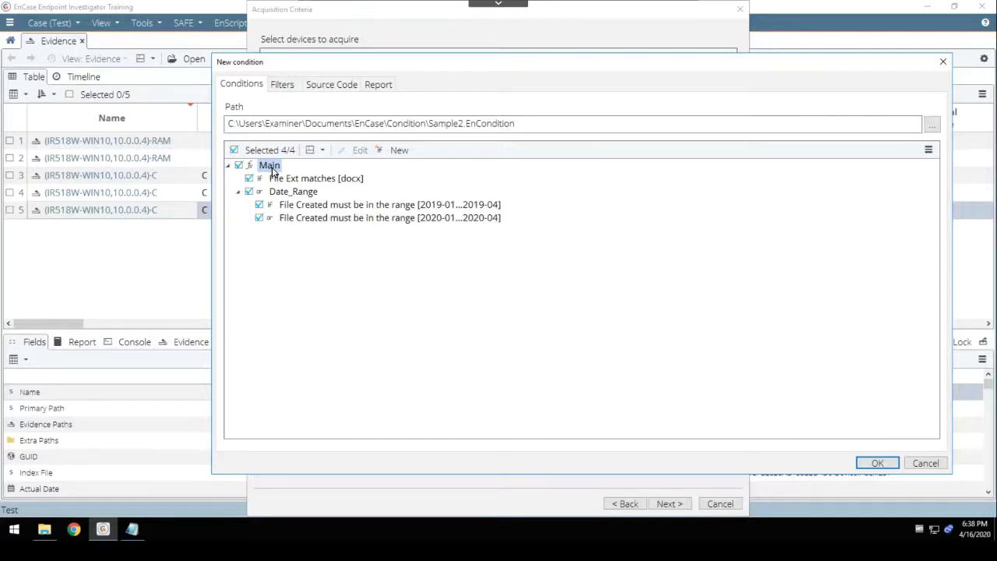
right_click(272, 170)
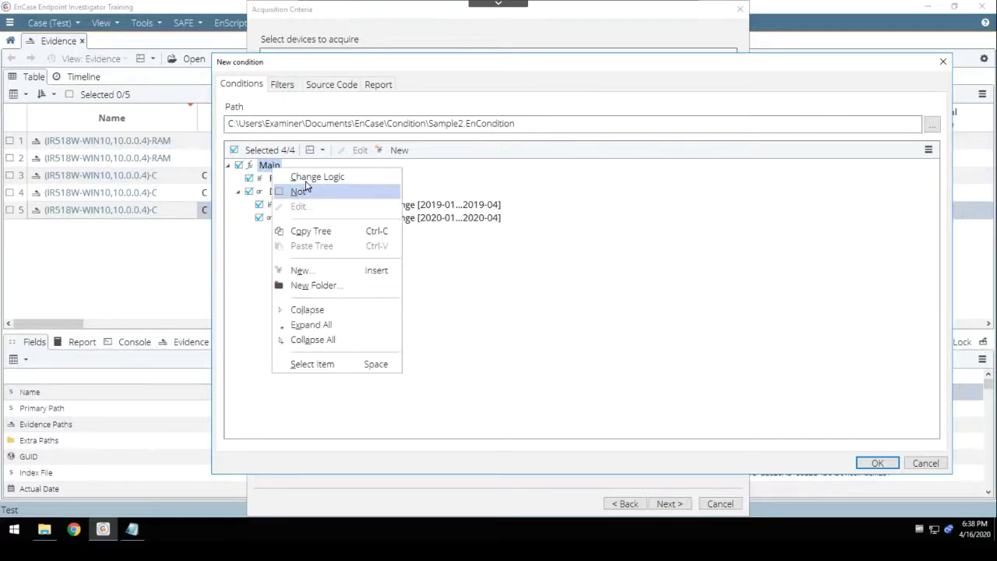
click(321, 176)
click(339, 219)
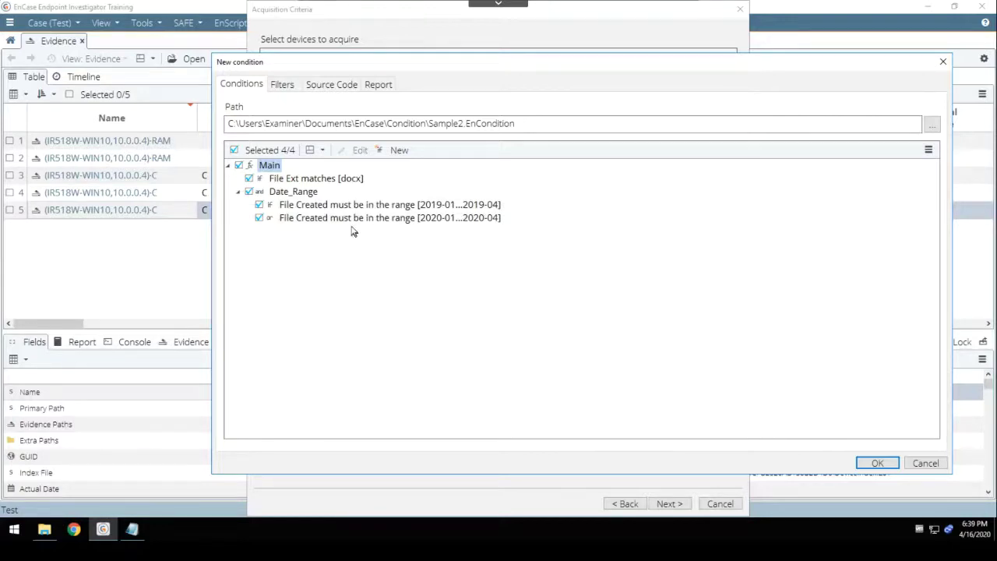
Toggle Not on and back off for the docx extension term, then save Sample2 under User.
right_click(321, 179)
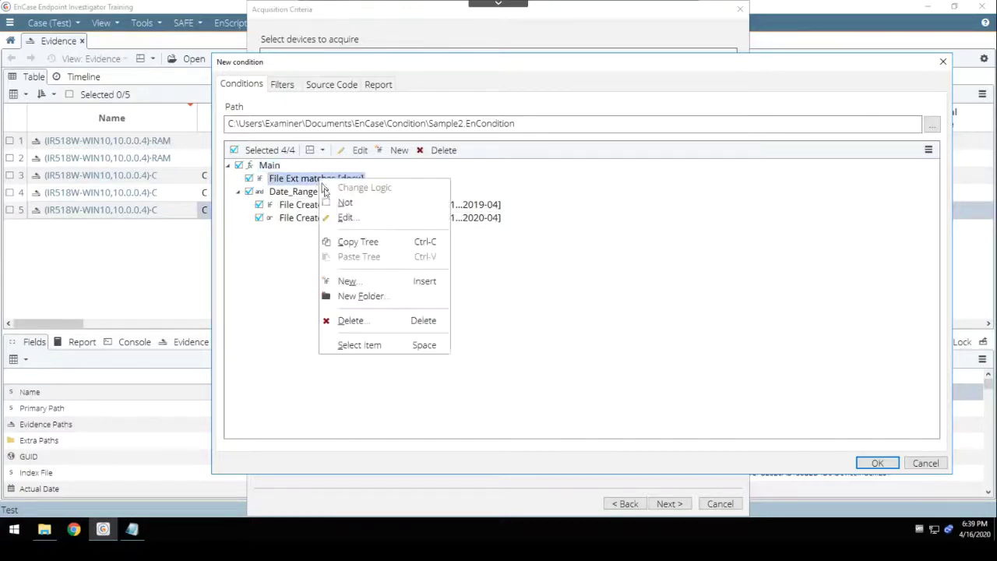
click(345, 203)
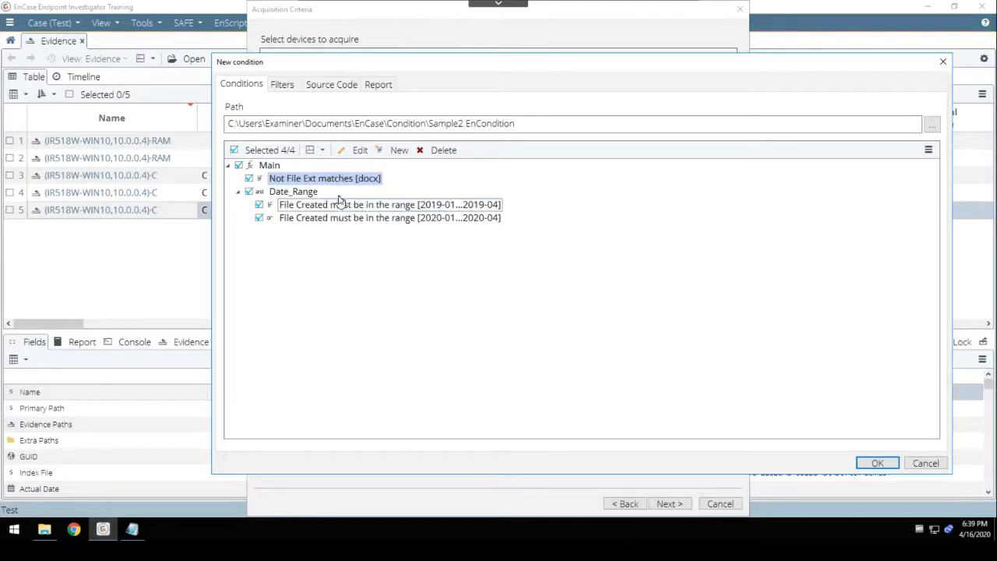
right_click(294, 178)
click(321, 203)
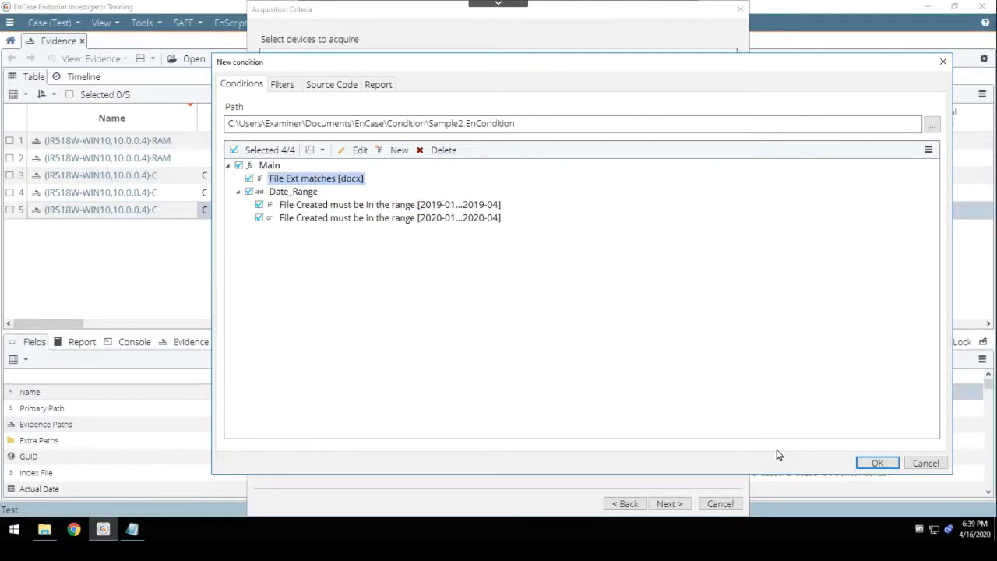
click(877, 464)
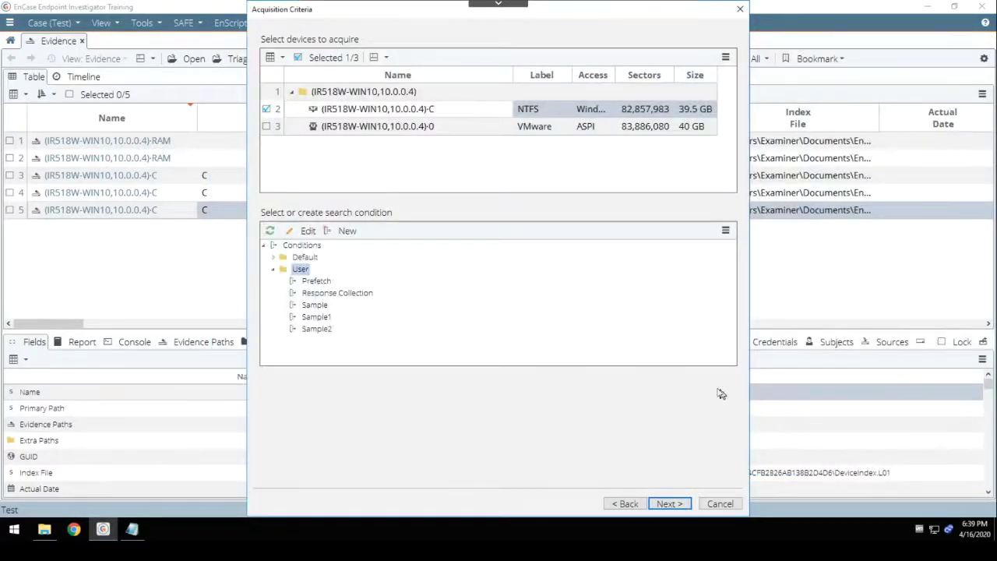